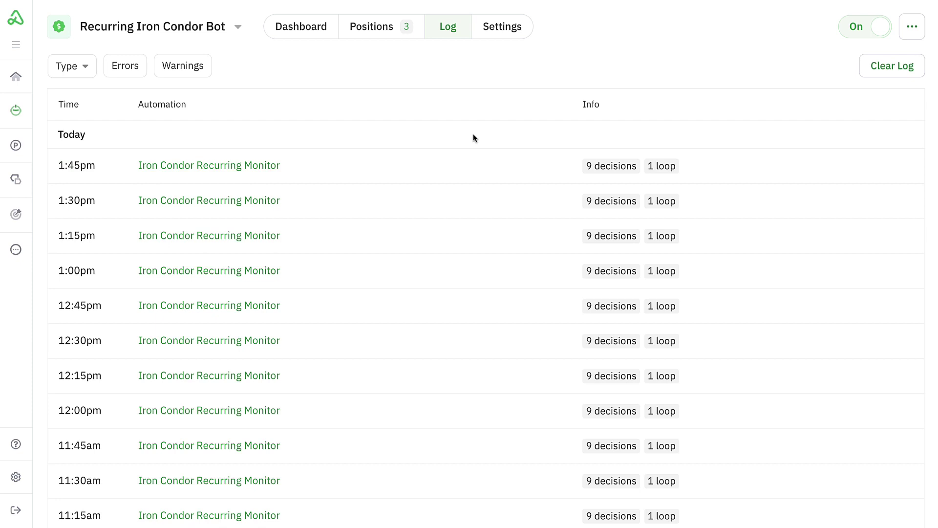
# Show the Type filter options (Scanner, Monitor, Event, Button) on the bot's Log
pyautogui.click(82, 66)
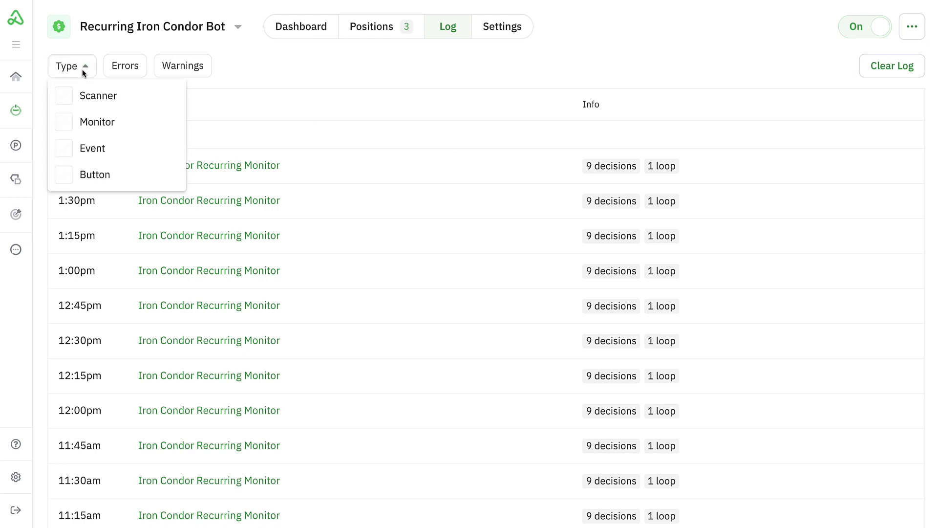
# Dismiss the Type filter choices, leaving the log unfiltered
pyautogui.click(264, 84)
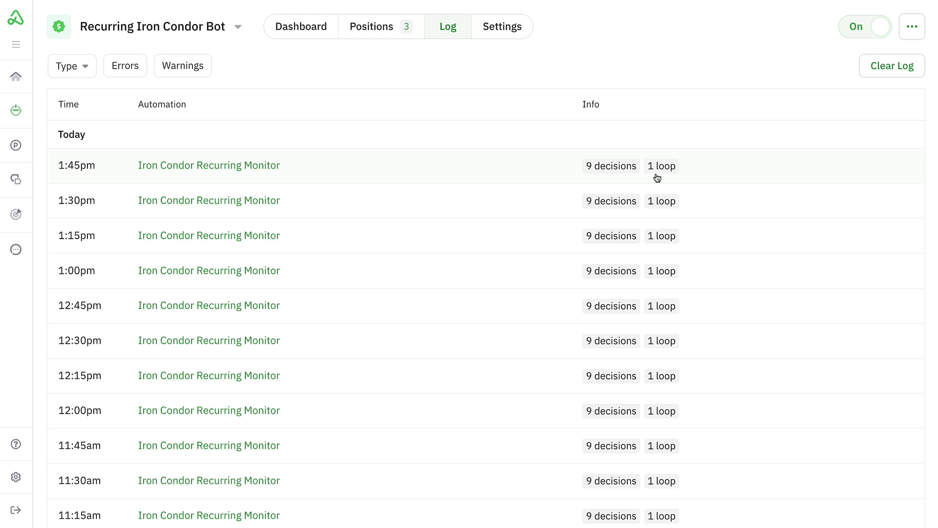
pyautogui.click(541, 170)
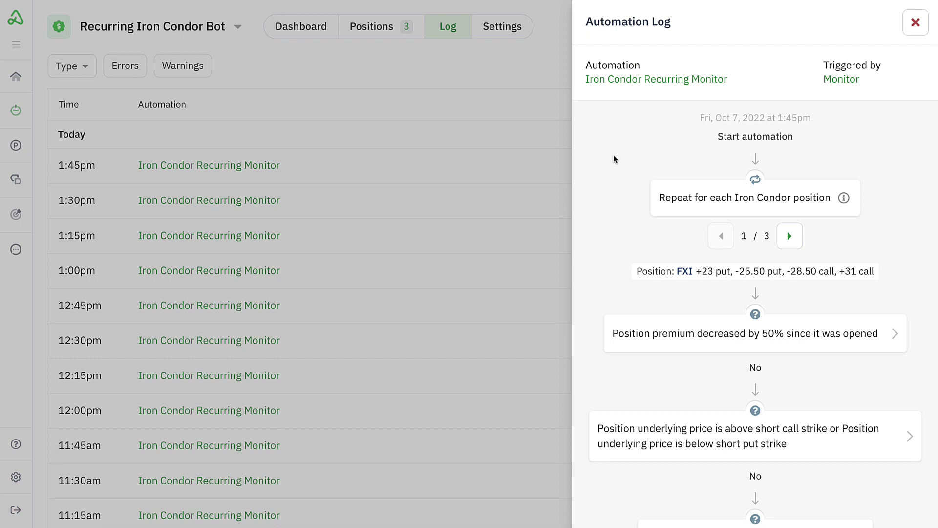
pyautogui.scroll(-3, 614, 160)
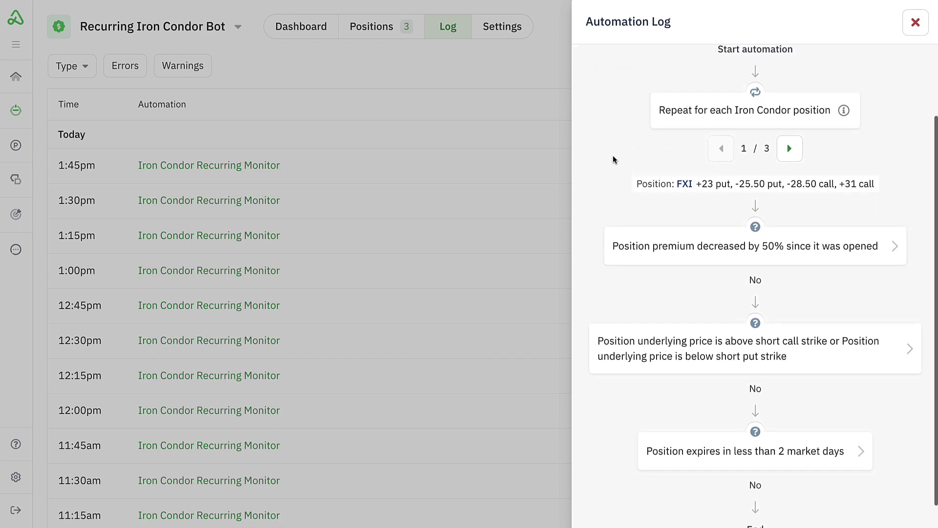
pyautogui.scroll(3, 614, 159)
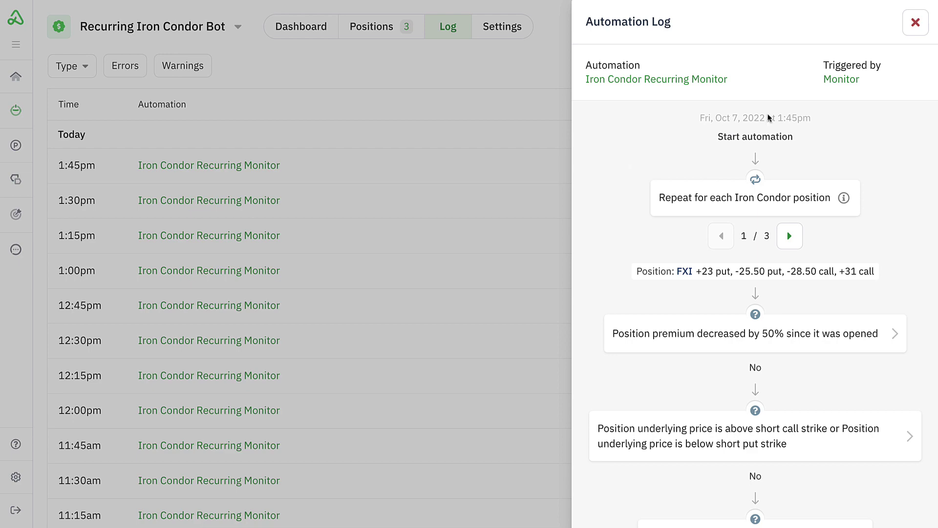
pyautogui.click(916, 23)
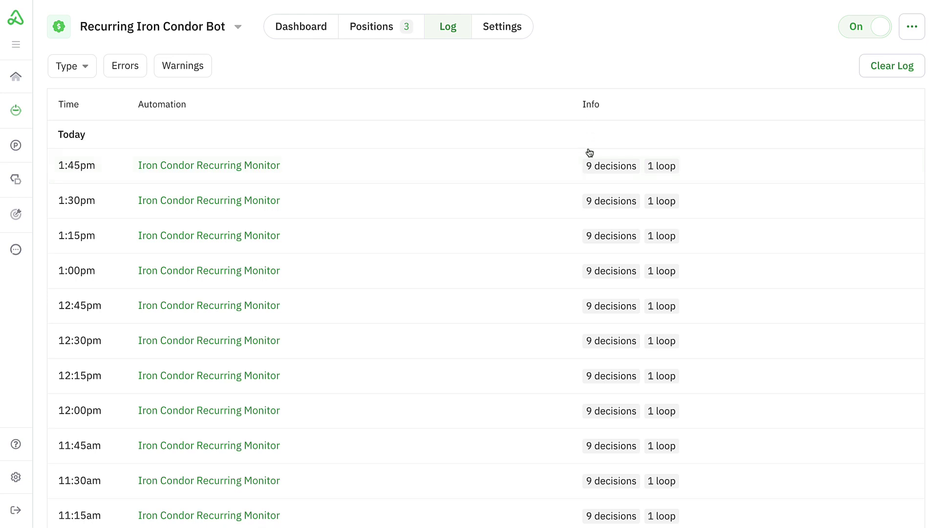
# Load more log entries and scroll to Tuesday and Monday's 10:15am and 11:15am Scanner runs
pyautogui.scroll(-5, 574, 167)
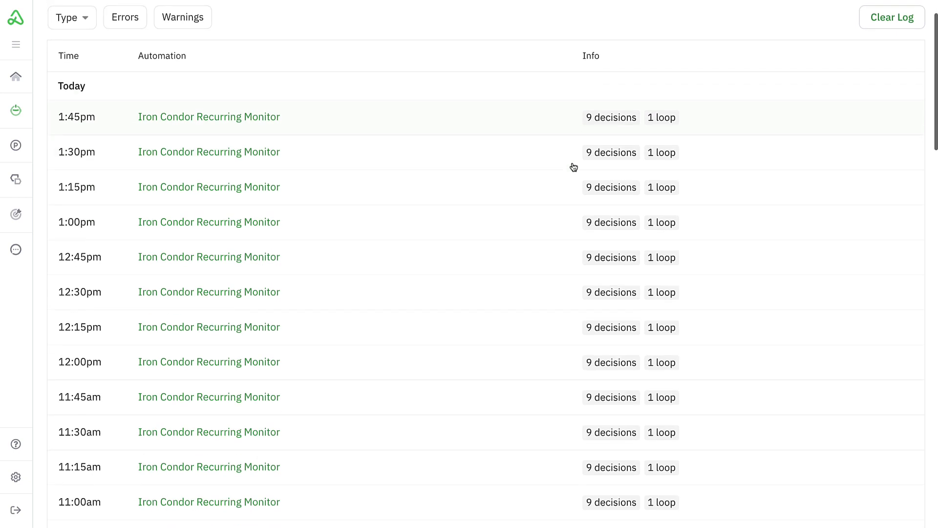
pyautogui.scroll(-9, 574, 167)
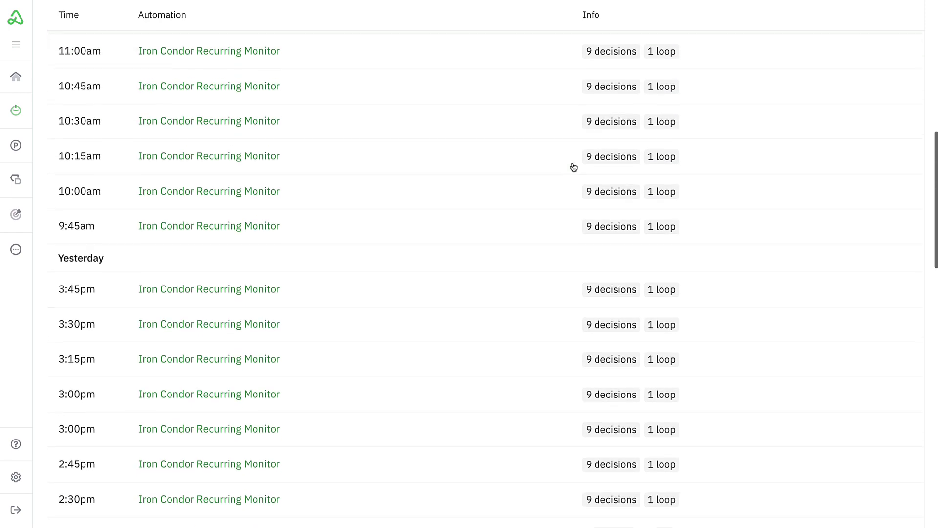
pyautogui.scroll(-10, 573, 167)
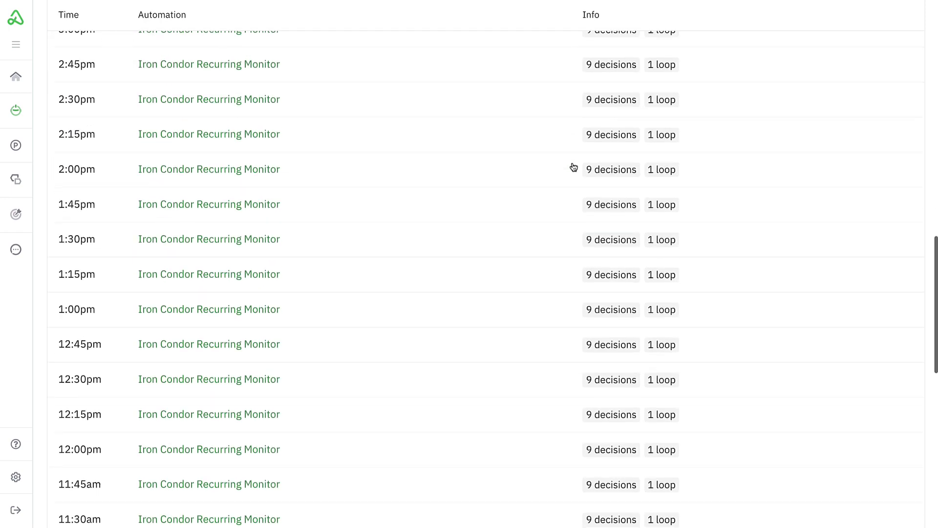
pyautogui.scroll(-6, 574, 168)
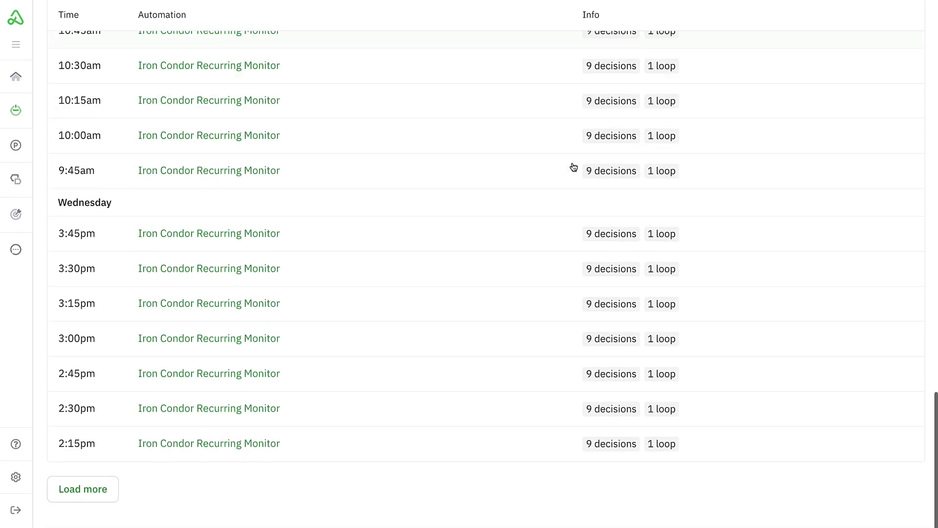
pyautogui.click(116, 486)
pyautogui.scroll(-8, 493, 267)
pyautogui.scroll(-20, 493, 268)
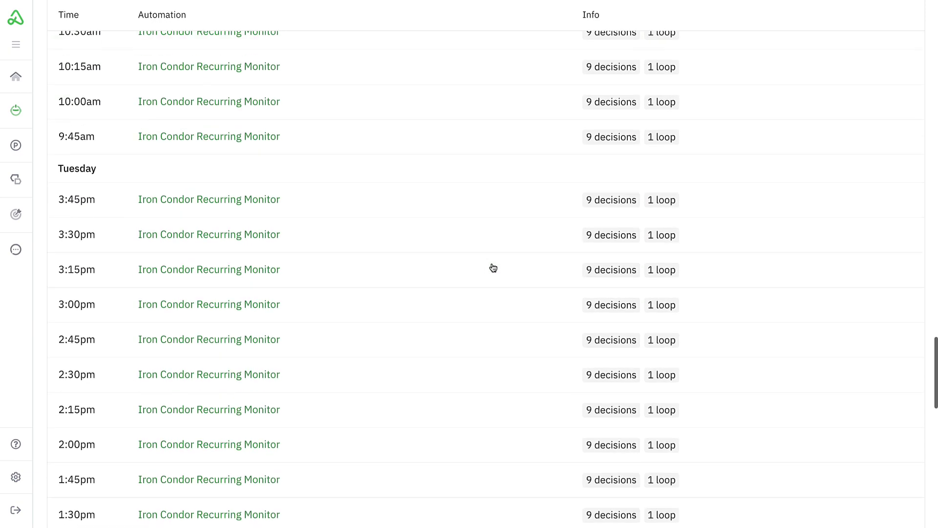
pyautogui.scroll(-5, 493, 268)
pyautogui.scroll(4, 493, 267)
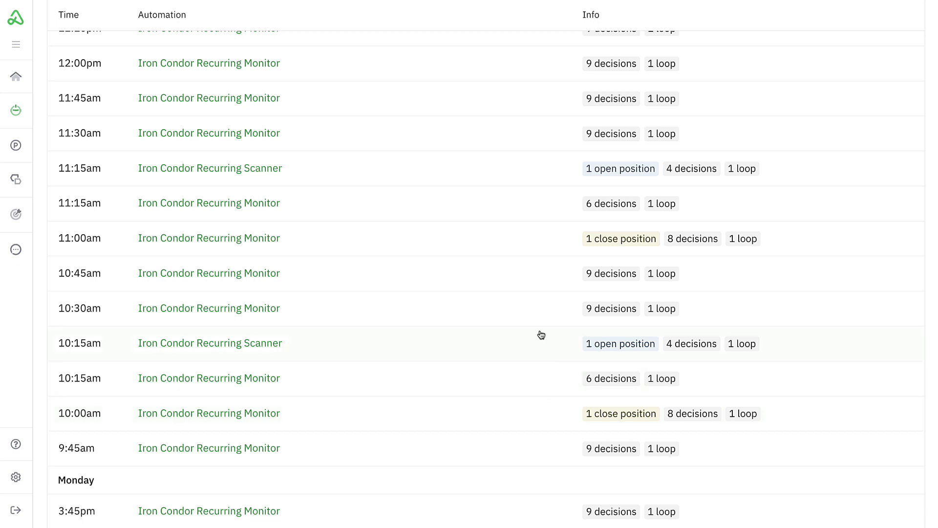
# Open the 11:15am Scanner run's Automation Log and inspect the Iron Condor Recurring Scanner automation
pyautogui.click(531, 176)
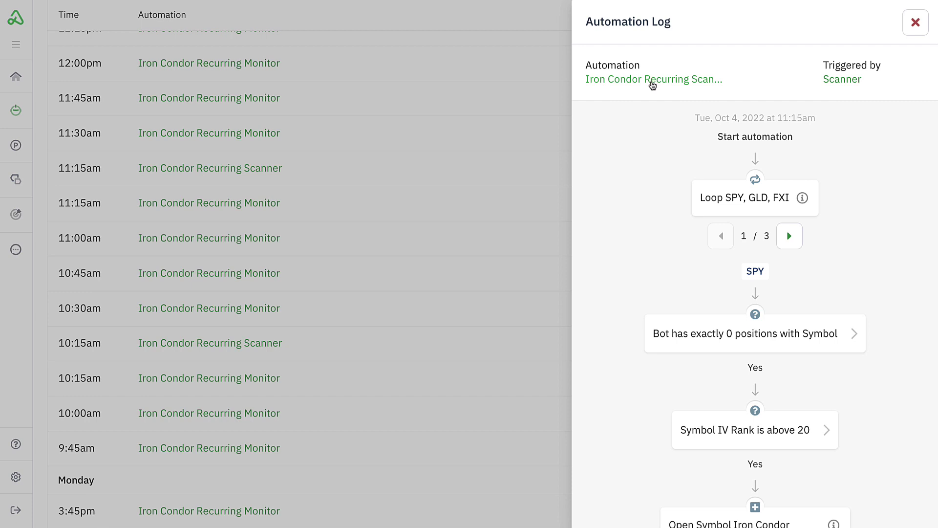
pyautogui.click(653, 84)
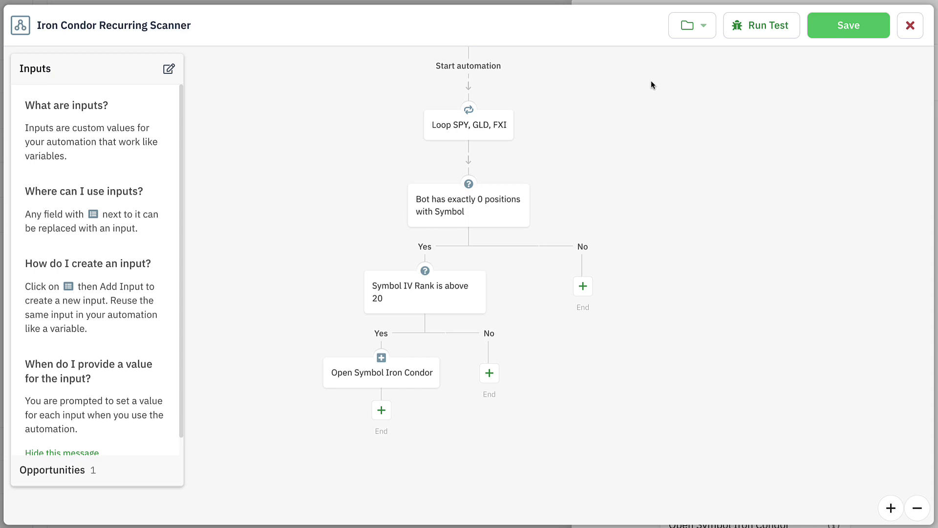
pyautogui.click(847, 34)
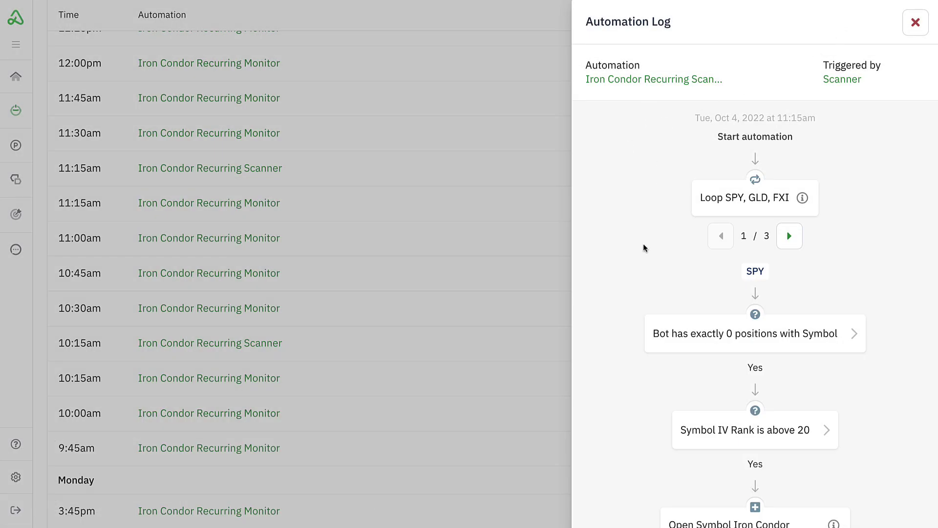
pyautogui.scroll(-3, 642, 225)
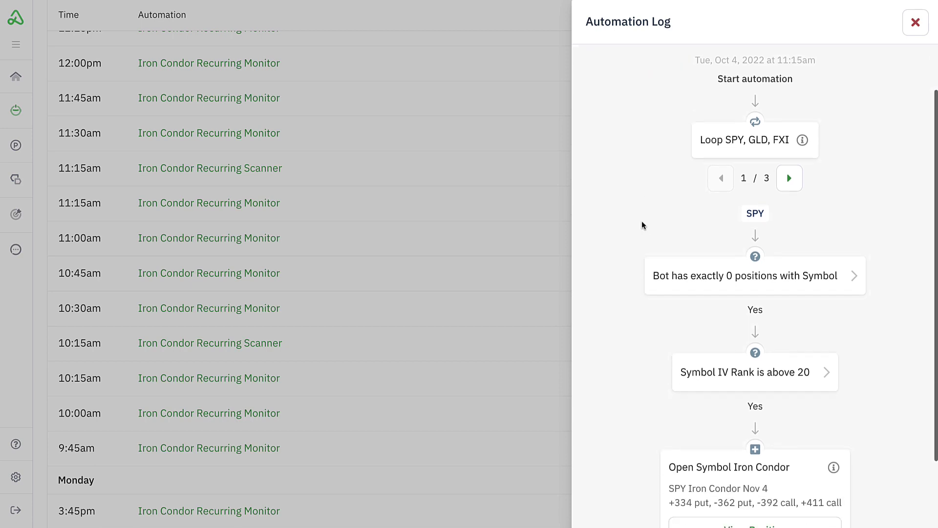
pyautogui.scroll(3, 642, 225)
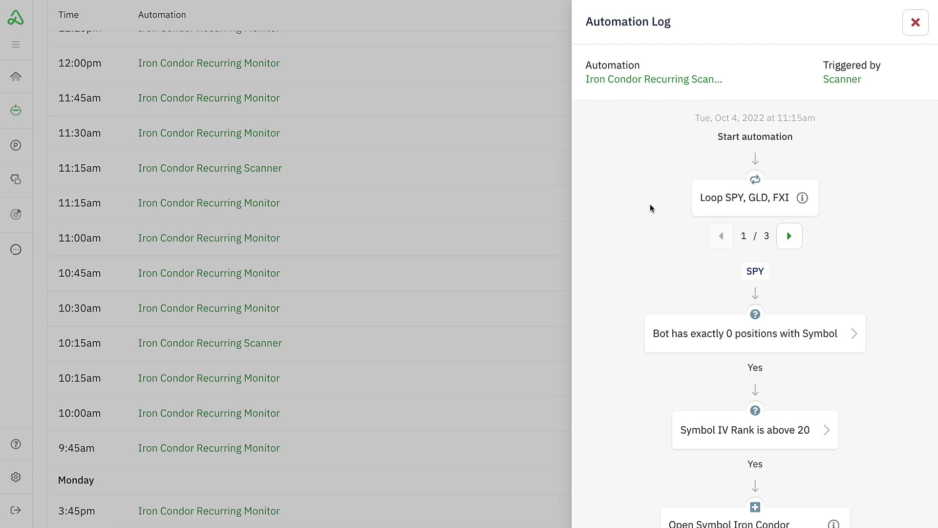
pyautogui.click(667, 84)
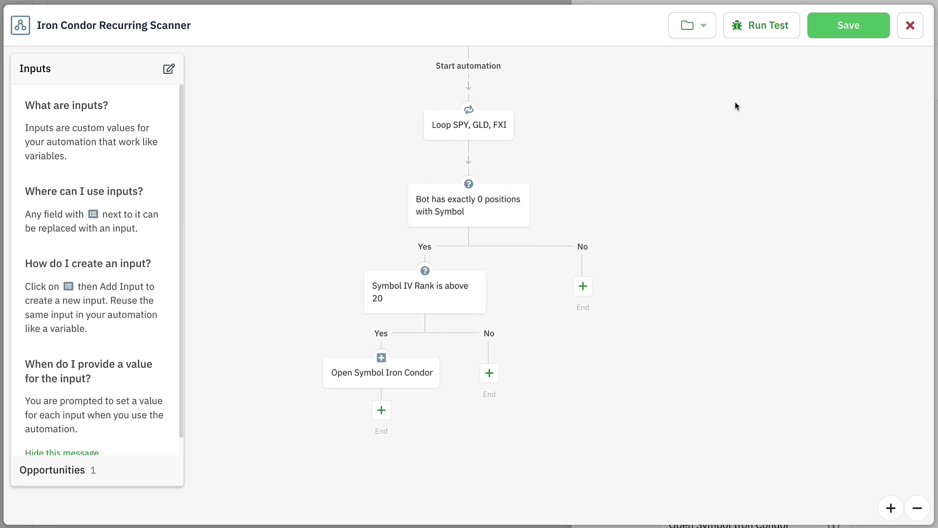
pyautogui.click(819, 27)
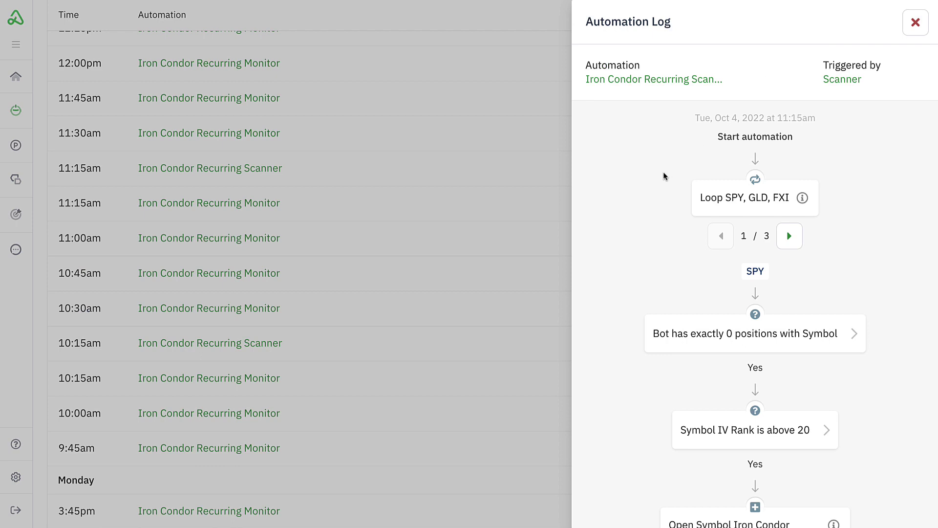
pyautogui.scroll(-3, 664, 176)
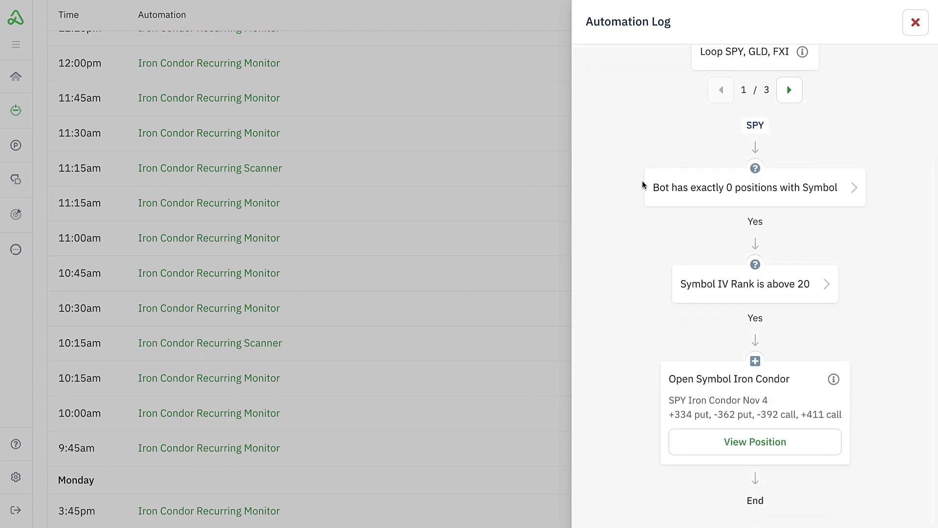
# Review the Position Details of the SPY iron condor the run opened
pyautogui.click(708, 444)
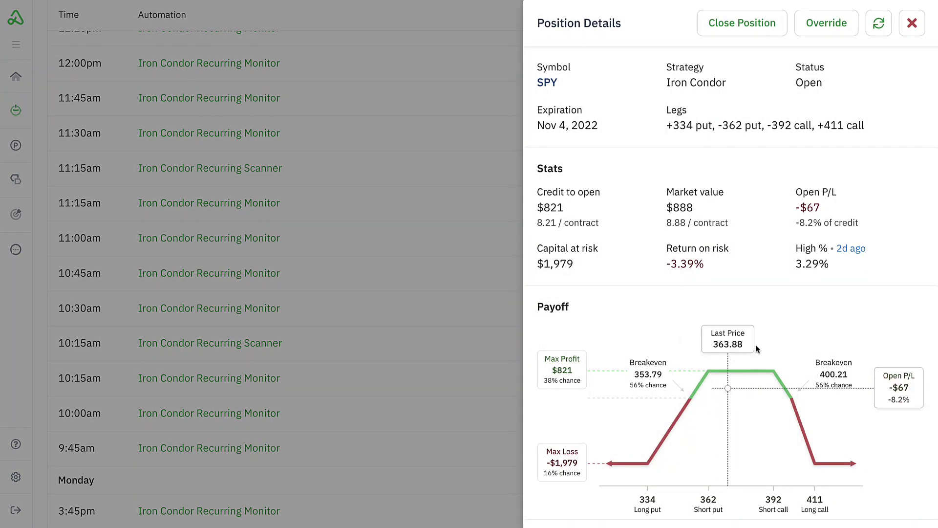
pyautogui.scroll(-3, 761, 343)
pyautogui.scroll(-7, 766, 336)
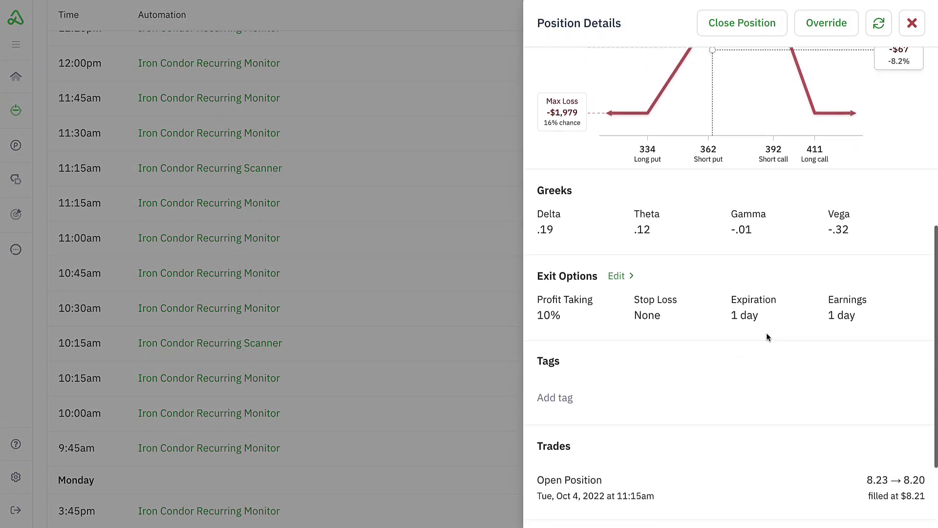
pyautogui.scroll(10, 766, 340)
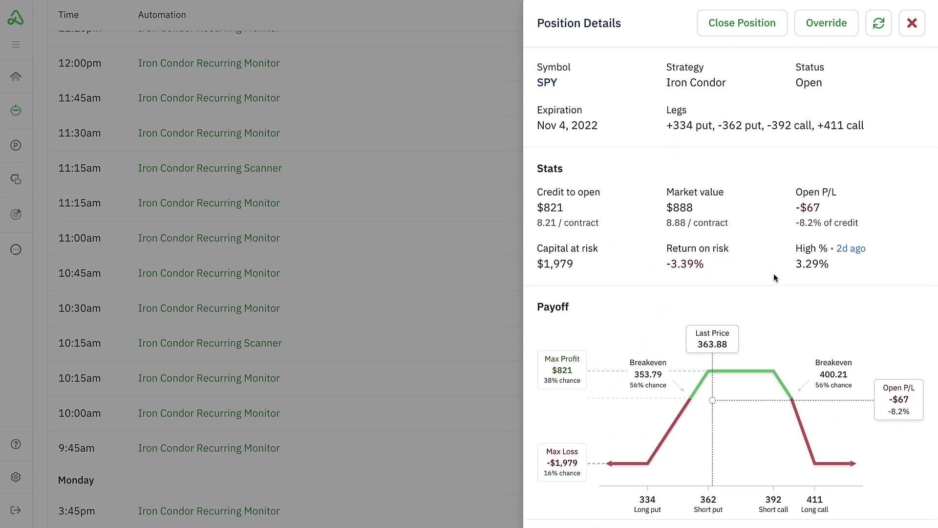
# Close the Position Details and Automation Log panels to return to the bot Log
pyautogui.click(910, 25)
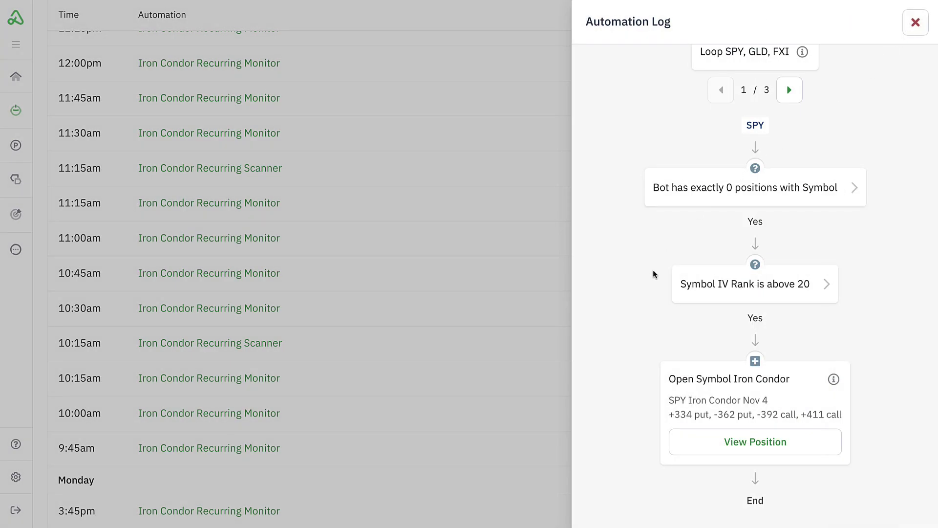
pyautogui.scroll(3, 654, 274)
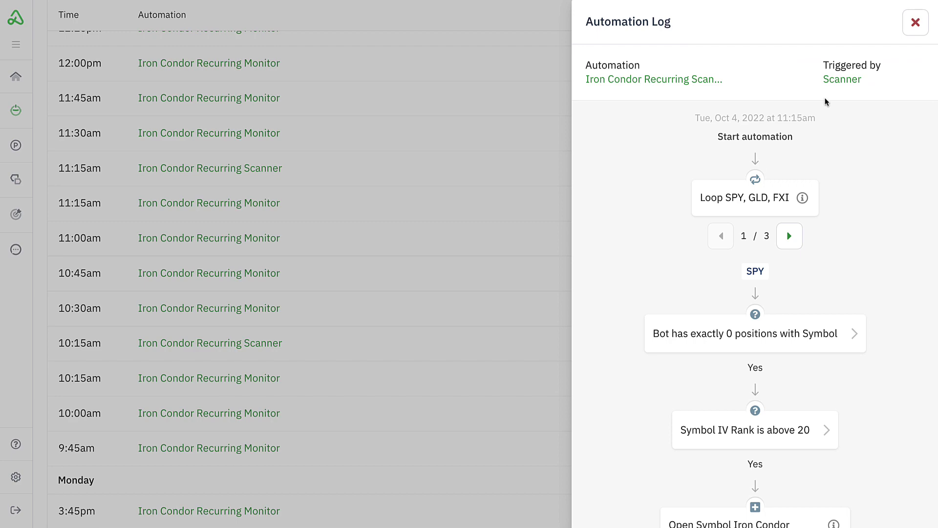
pyautogui.click(912, 23)
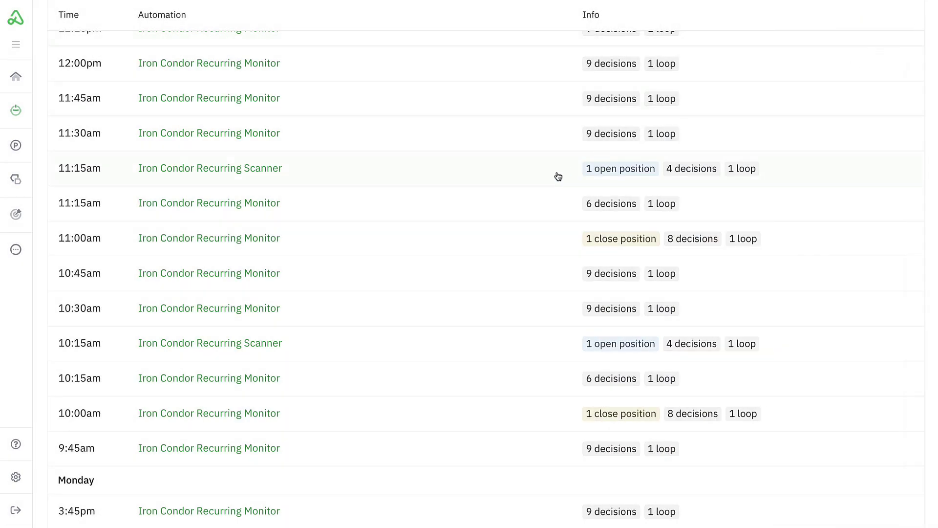